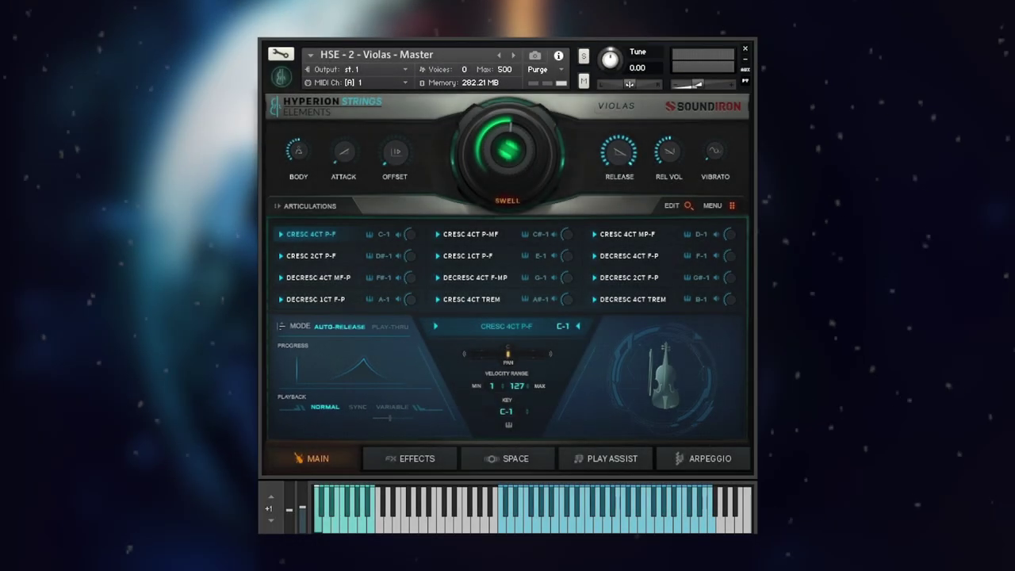
Toggle the Violas patch MODE from Auto-Release to Play-Thru.
click(335, 326)
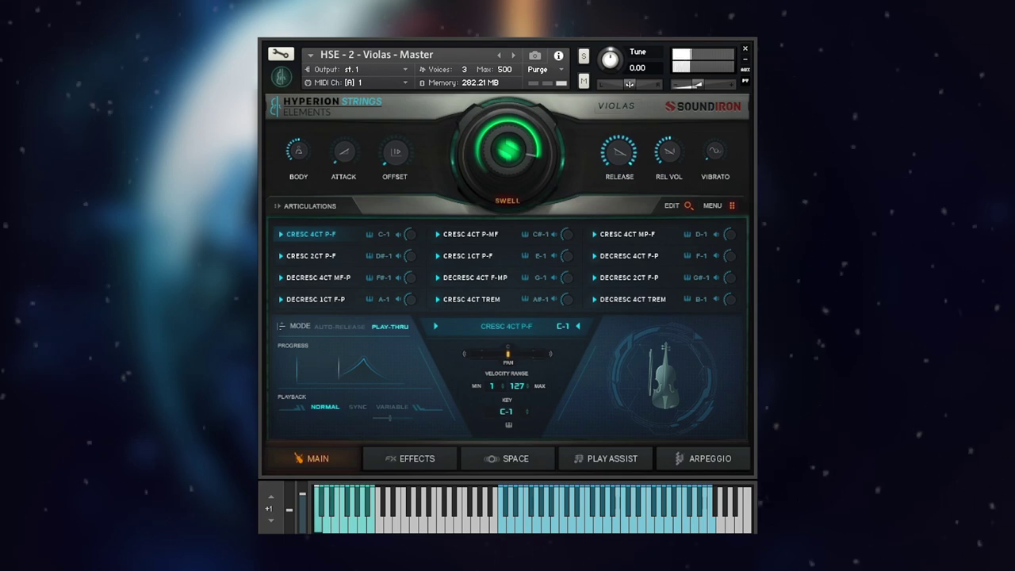
Set the Violas patch mode back to Auto-Release and its playback from Normal to Sync.
click(292, 398)
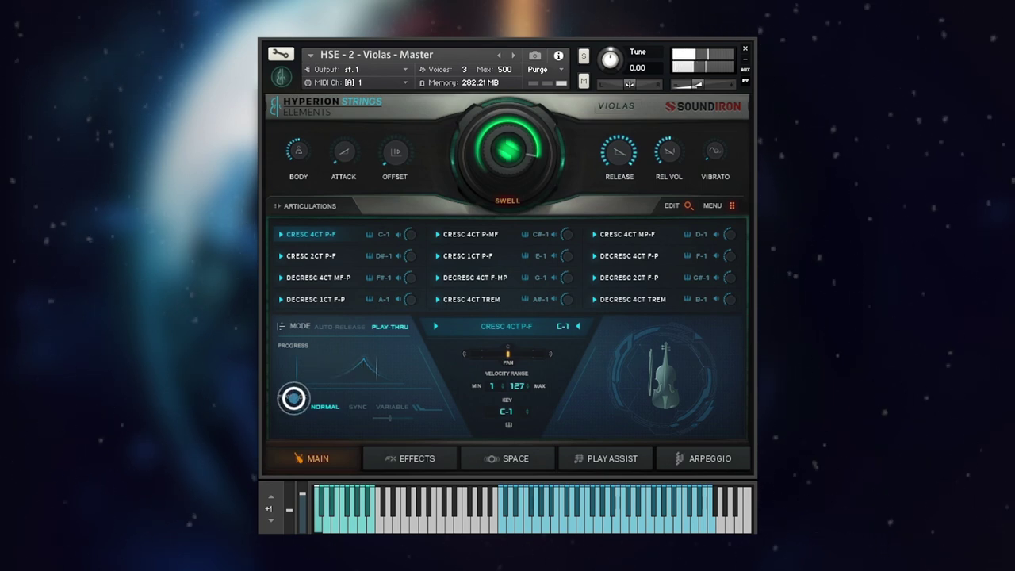
click(343, 326)
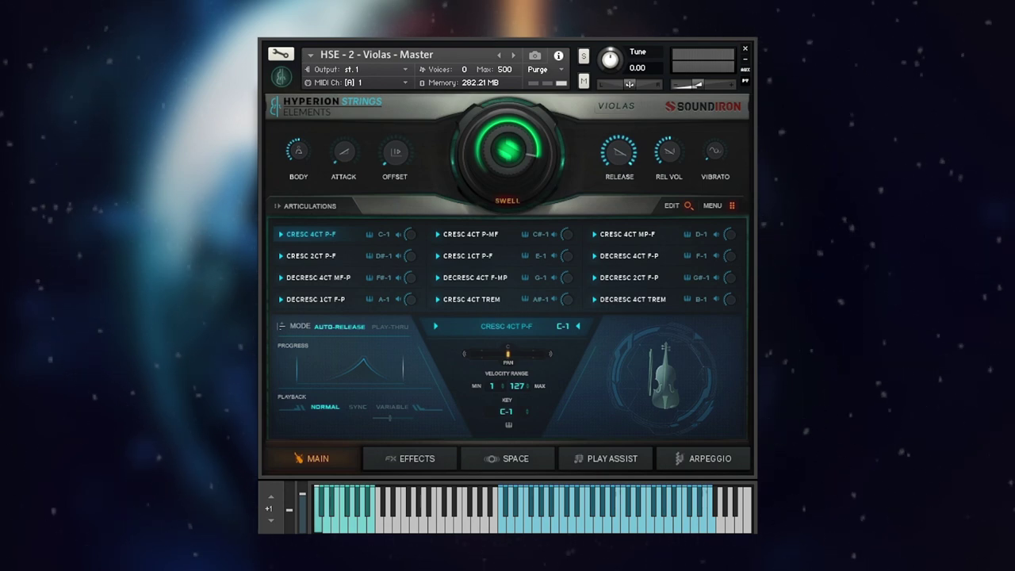
click(358, 407)
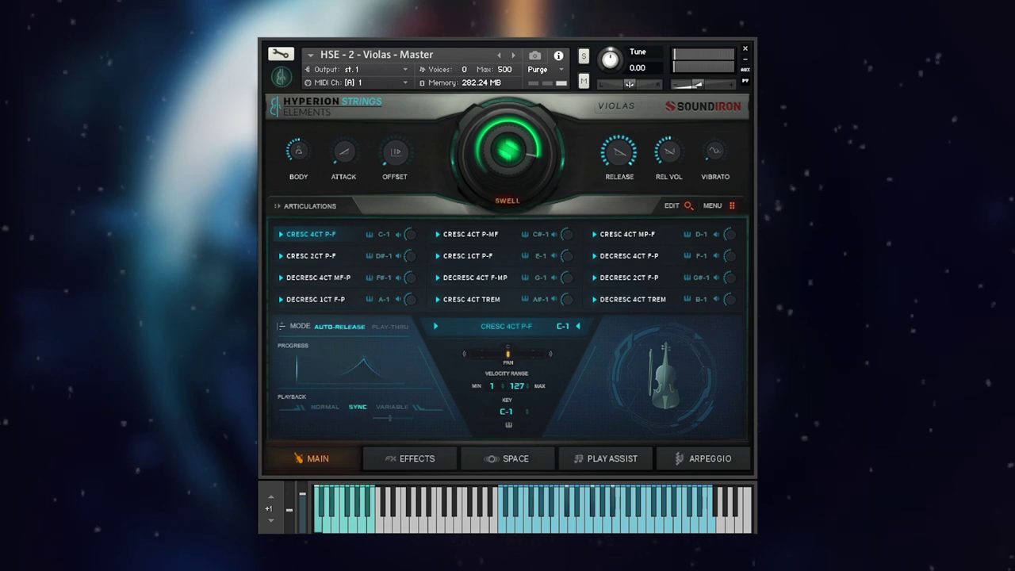
Change playback from Sync to Variable and drag its speed slider higher.
click(390, 408)
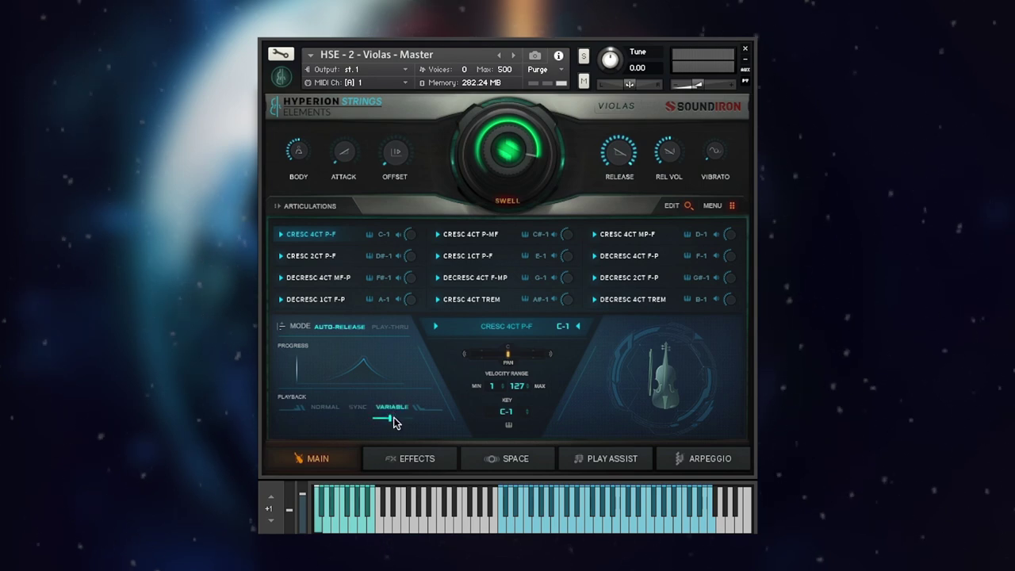
drag(394, 418, 412, 419)
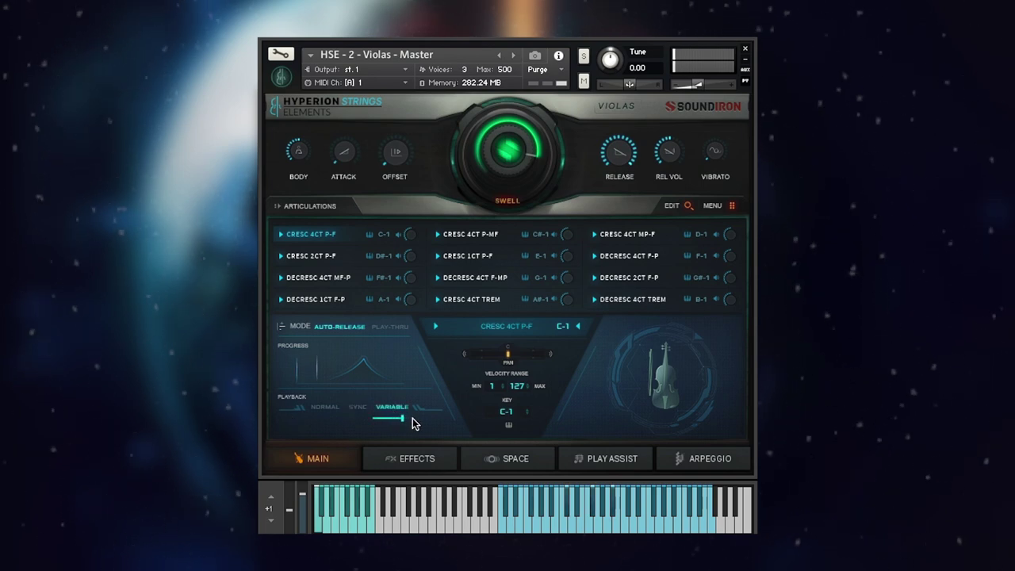